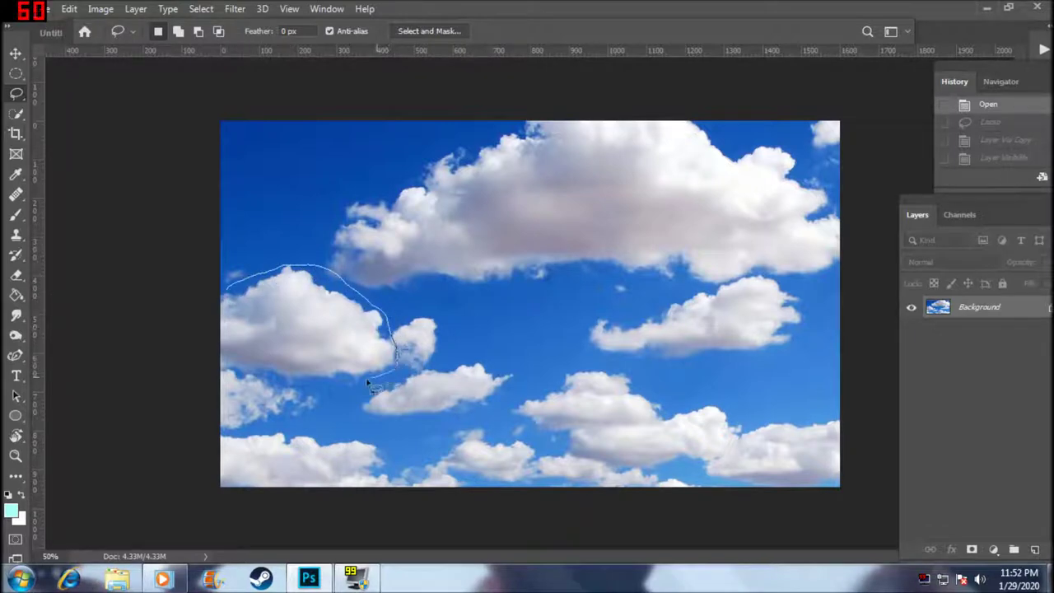
# - Copy the lassoed left cloud to its own layer, hide the Background, and centre it
pyautogui.hotkey('ctrl', 'j')
pyautogui.click(911, 329)
pyautogui.moveTo(318, 329)
pyautogui.mouseDown()
pyautogui.moveTo(482, 326)
pyautogui.moveTo(502, 312)
pyautogui.mouseUp()
# - Duplicate the Red channel in the Channels panel to create Red copy
pyautogui.click(957, 215)
pyautogui.click(926, 215)
pyautogui.click(968, 219)
pyautogui.moveTo(966, 259); pyautogui.dragTo(1008, 549)
# - Darken Red copy's shadows with Levels, setting the black input to 23
pyautogui.hotkey('ctrl', 'l')
pyautogui.moveTo(680, 350); pyautogui.dragTo(702, 351)
pyautogui.click(932, 207)
pyautogui.press('l')
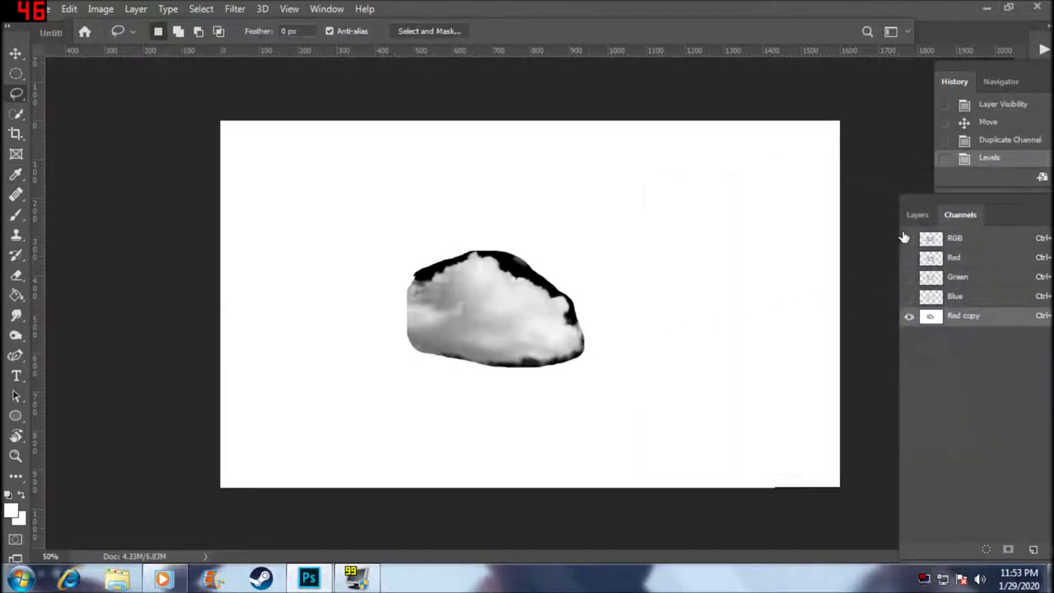
# - Lasso around the cloud edge and fill the surrounding area of Red copy with black
pyautogui.moveTo(414, 278)
pyautogui.mouseDown()
pyautogui.moveTo(504, 260)
pyautogui.moveTo(568, 302)
pyautogui.moveTo(588, 350)
pyautogui.moveTo(538, 373)
pyautogui.moveTo(423, 359)
pyautogui.moveTo(400, 318)
pyautogui.moveTo(412, 280)
pyautogui.moveTo(425, 281)
pyautogui.mouseUp()
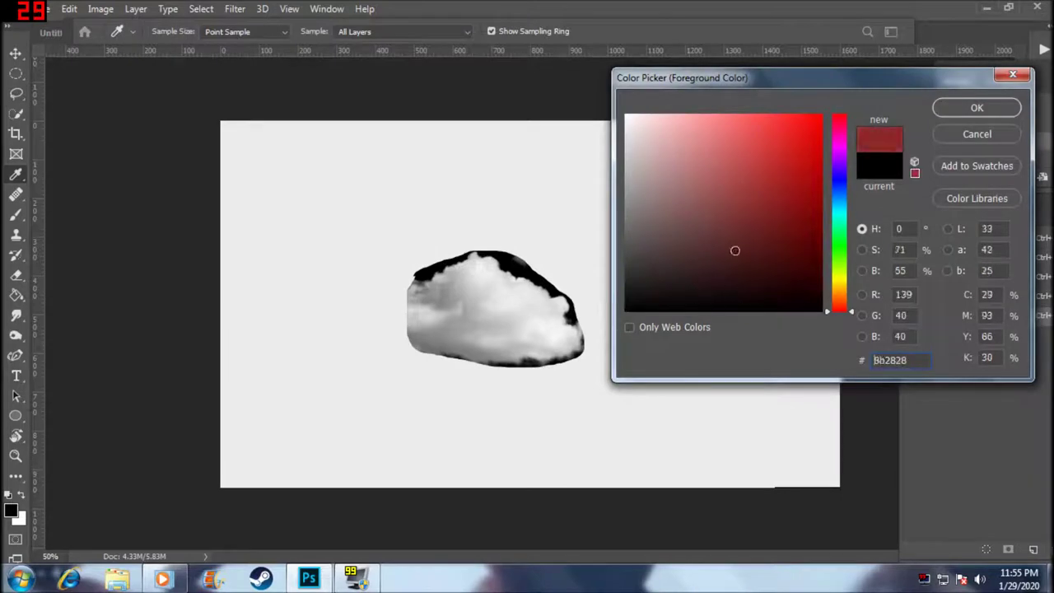
pyautogui.click(548, 369)
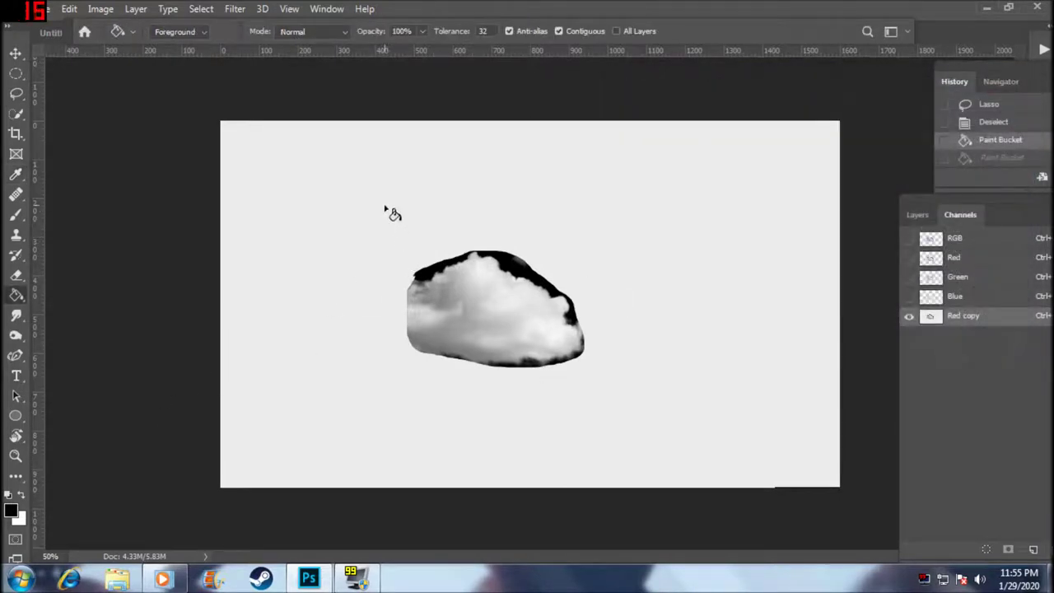
pyautogui.click(392, 214)
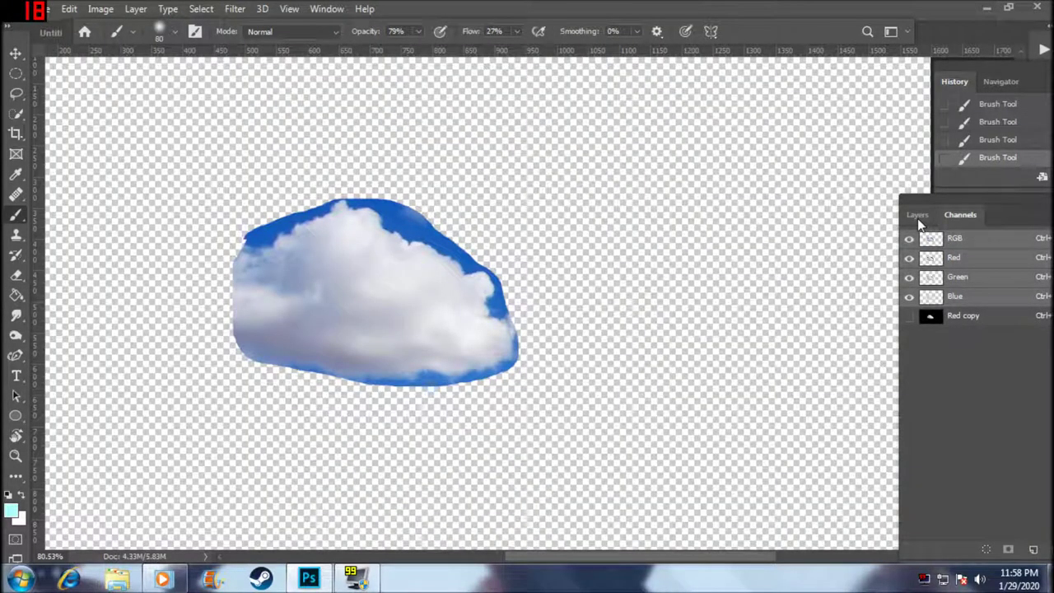
# - Load the Red copy channel as a selection of the cloud
pyautogui.click(917, 215)
pyautogui.click(960, 215)
pyautogui.keyDown('ctrl'); pyautogui.click(965, 321); pyautogui.keyUp('ctrl')
# - Copy the cloud onto Layer 2, hide Layer 1, reposition it, and add Layer 3
pyautogui.click(919, 215)
pyautogui.hotkey('ctrl', 'j')
pyautogui.click(913, 329)
pyautogui.moveTo(395, 304)
pyautogui.mouseDown()
pyautogui.moveTo(527, 284)
pyautogui.moveTo(501, 285)
pyautogui.mouseUp()
pyautogui.keyDown('ctrl'); pyautogui.click(1037, 550); pyautogui.keyUp('ctrl')
pyautogui.hotkey('alt', 'BackSpace')
# - Set foreground to black 000000, test-fill and clear Layer 3, and invert the cloud to dark grey
pyautogui.click(13, 512)
pyautogui.click(631, 281)
pyautogui.write('000000')
pyautogui.click(977, 107)
pyautogui.hotkey('alt', 'BackSpace')
pyautogui.press('Delete')
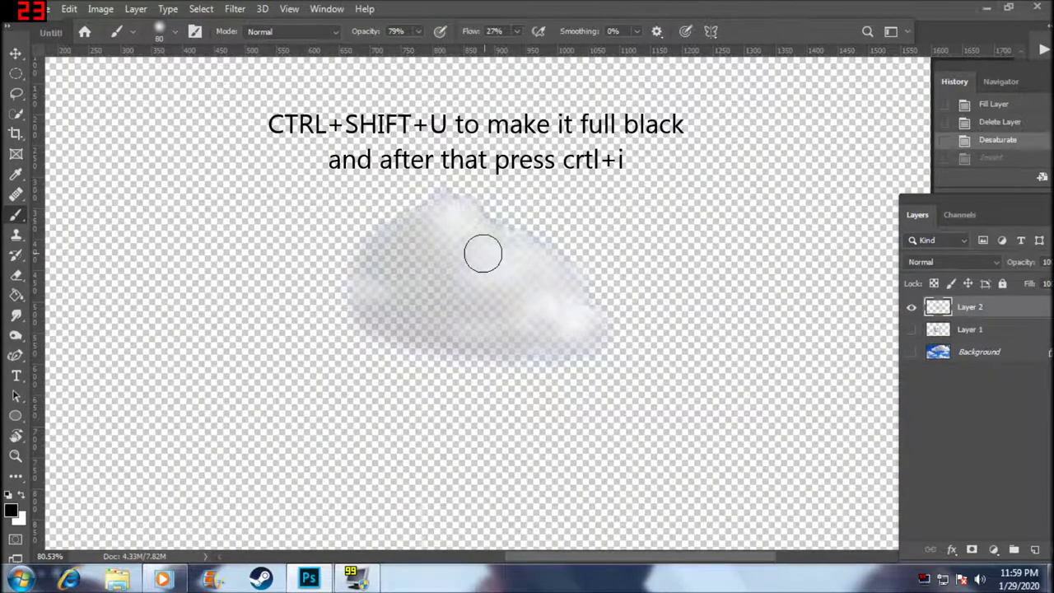
pyautogui.hotkey('ctrl', 'i')
# - Crop the canvas tightly around the cloud
pyautogui.click(16, 134)
pyautogui.moveTo(313, 152); pyautogui.dragTo(649, 383)
pyautogui.moveTo(650, 384); pyautogui.dragTo(642, 409)
pyautogui.moveTo(368, 178); pyautogui.dragTo(377, 186)
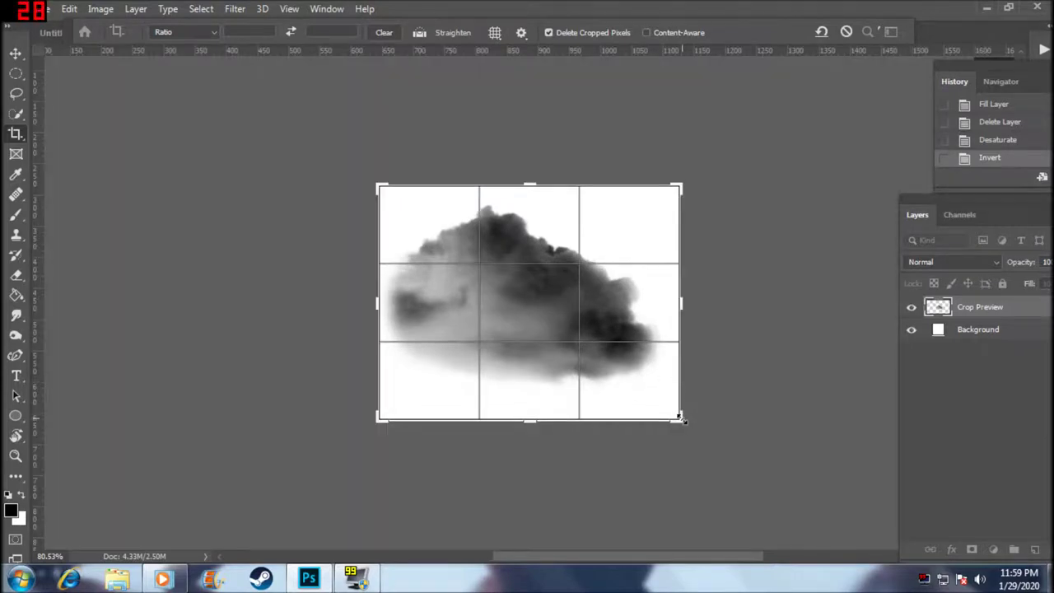
pyautogui.moveTo(680, 420); pyautogui.dragTo(672, 416)
pyautogui.press('Return')
# - Save the cropped cloud as a brush preset under its suggested name via Edit > Define Brush Preset
pyautogui.click(69, 10)
pyautogui.click(184, 411)
pyautogui.press('End')
pyautogui.click(696, 164)
pyautogui.press('b')
pyautogui.click(1035, 550)
# - Hide Layer 2 and paint test cloud strokes at 100% opacity, brush size 100
pyautogui.click(912, 310)
pyautogui.click(527, 263)
pyautogui.scroll(2, 527, 267)
pyautogui.scroll(1, 523, 264)
pyautogui.moveTo(366, 32); pyautogui.dragTo(394, 33)
pyautogui.press('[')
pyautogui.press('[')
pyautogui.press('[')
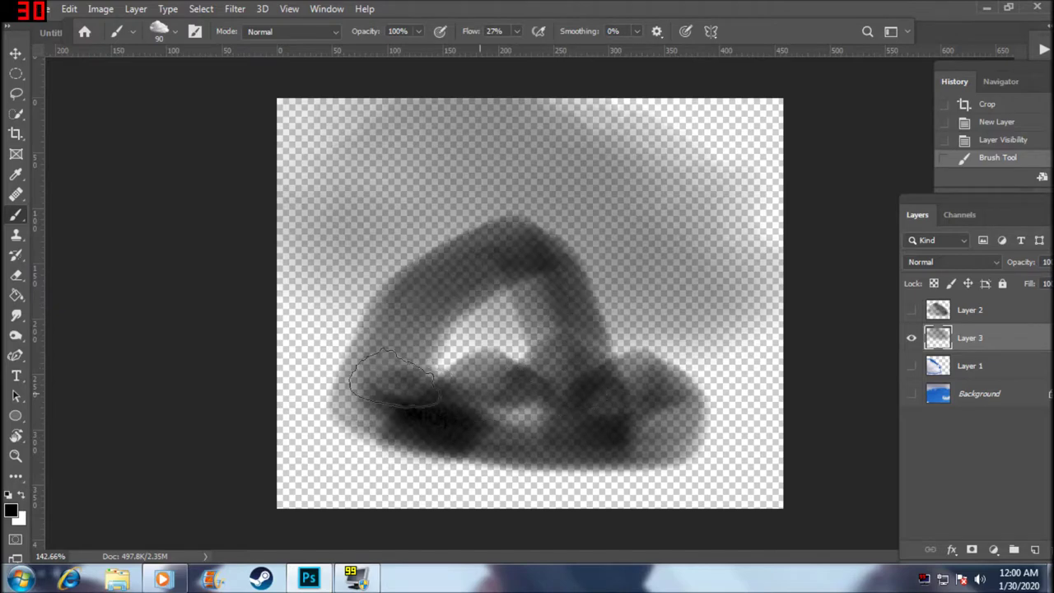